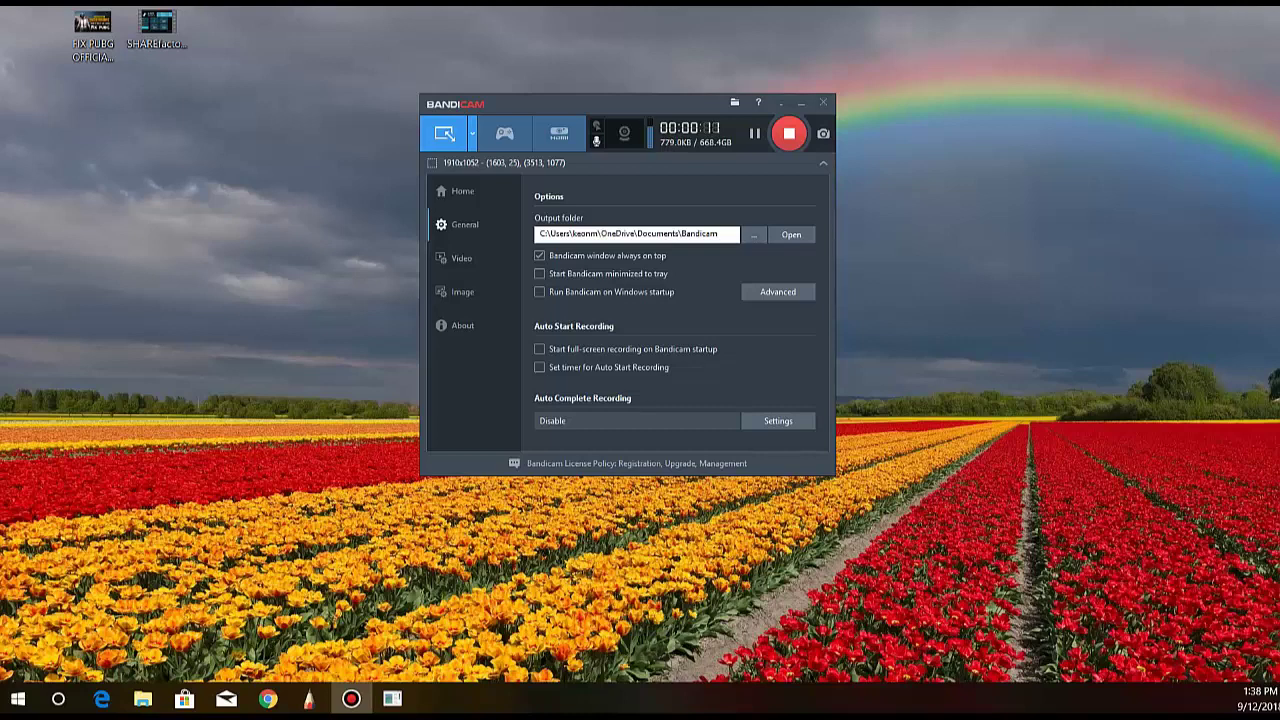
Nudge the Bandicam window up-left, then slightly down, to reposition it on screen.
drag(702, 105, 672, 91)
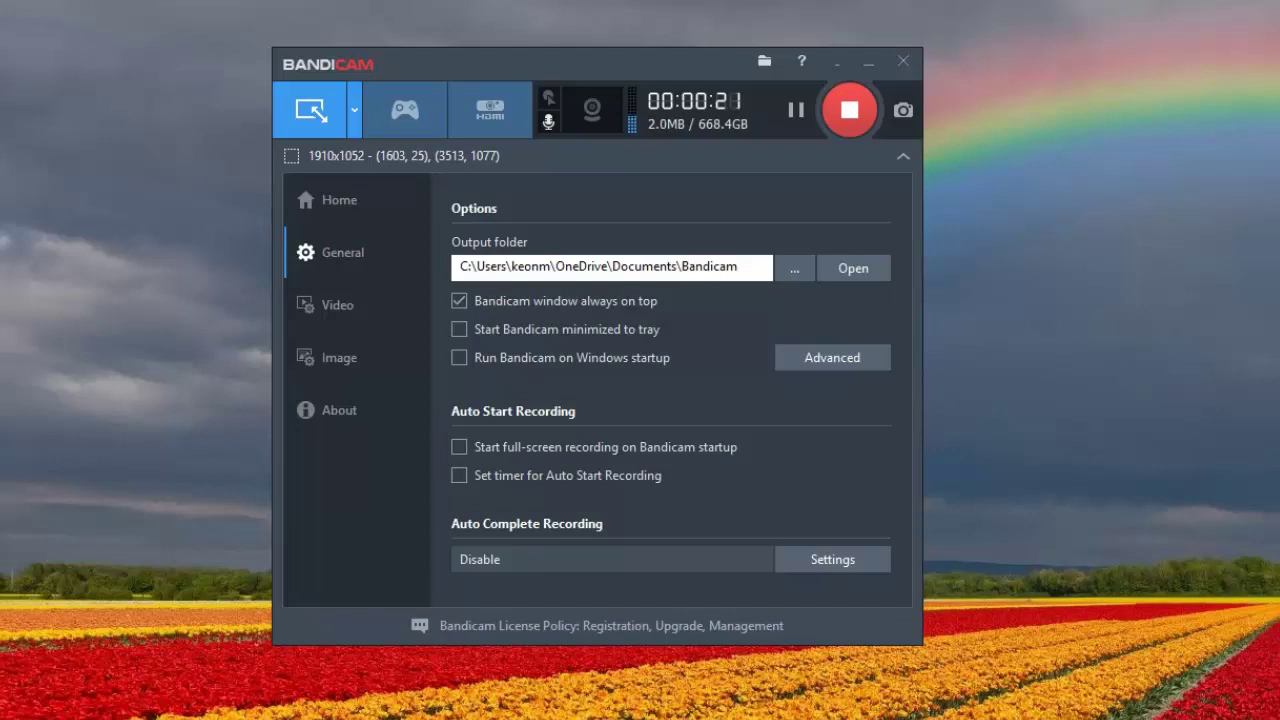
drag(659, 62, 643, 114)
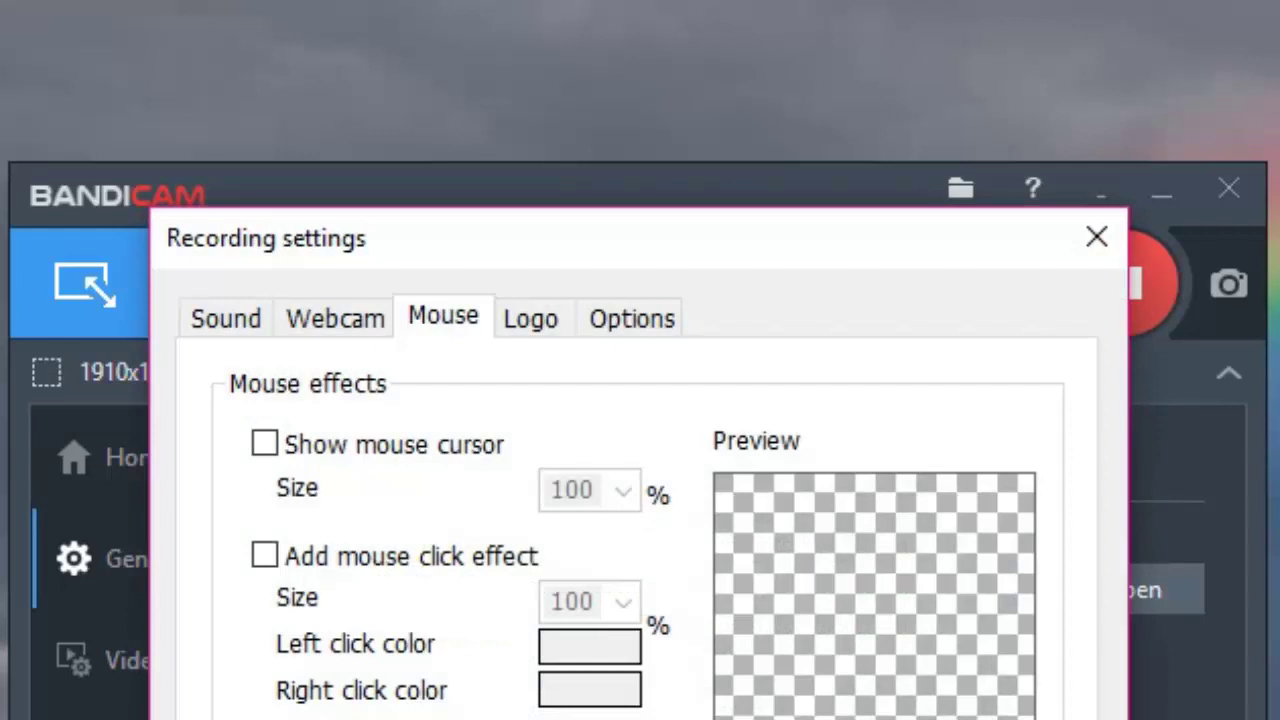
Close the Recording settings dialog with its X button.
click(1097, 237)
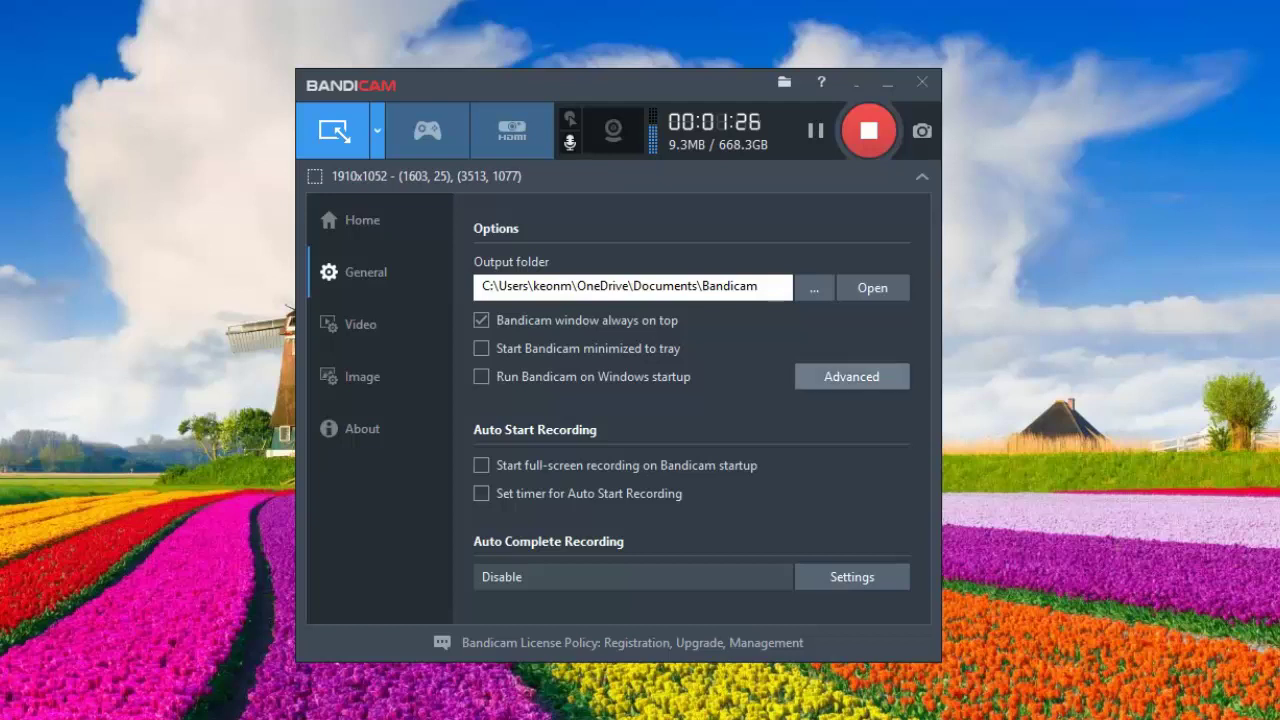
Open Bandicam's Advanced options from the General page, showing the Others tab.
click(851, 376)
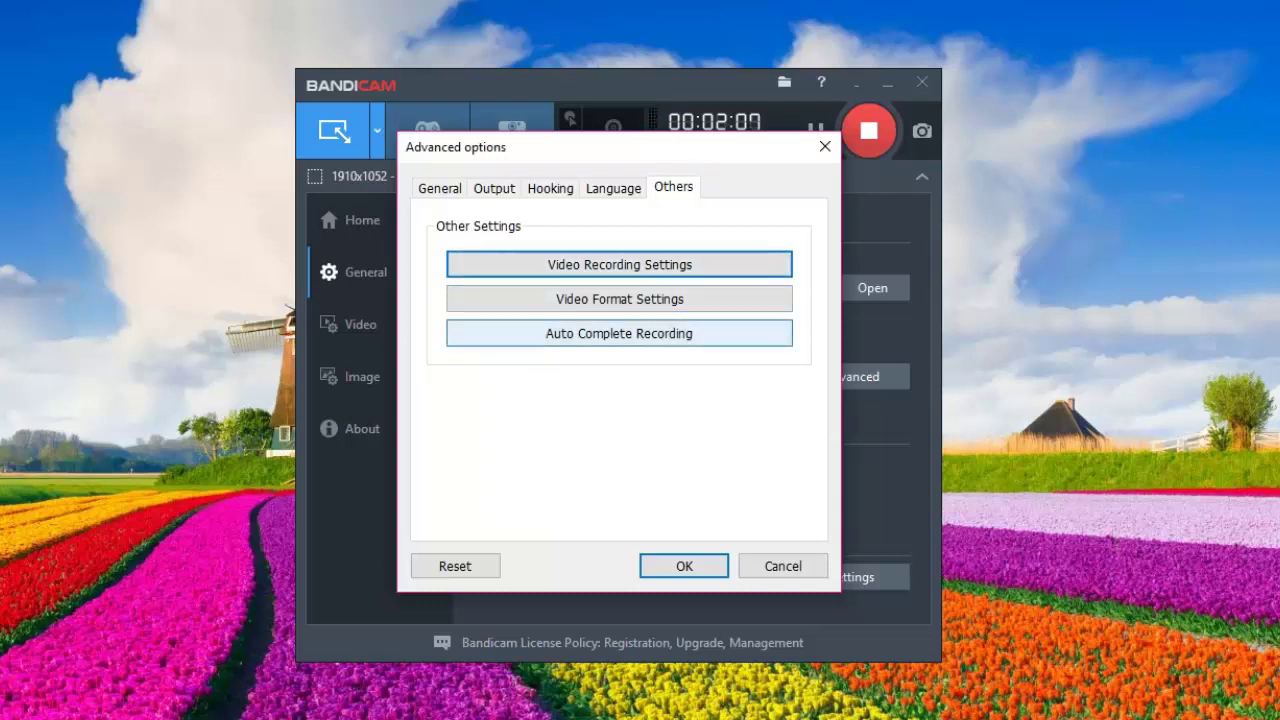
Open Video Recording Settings from the Others tab, landing on the Mouse page.
click(619, 264)
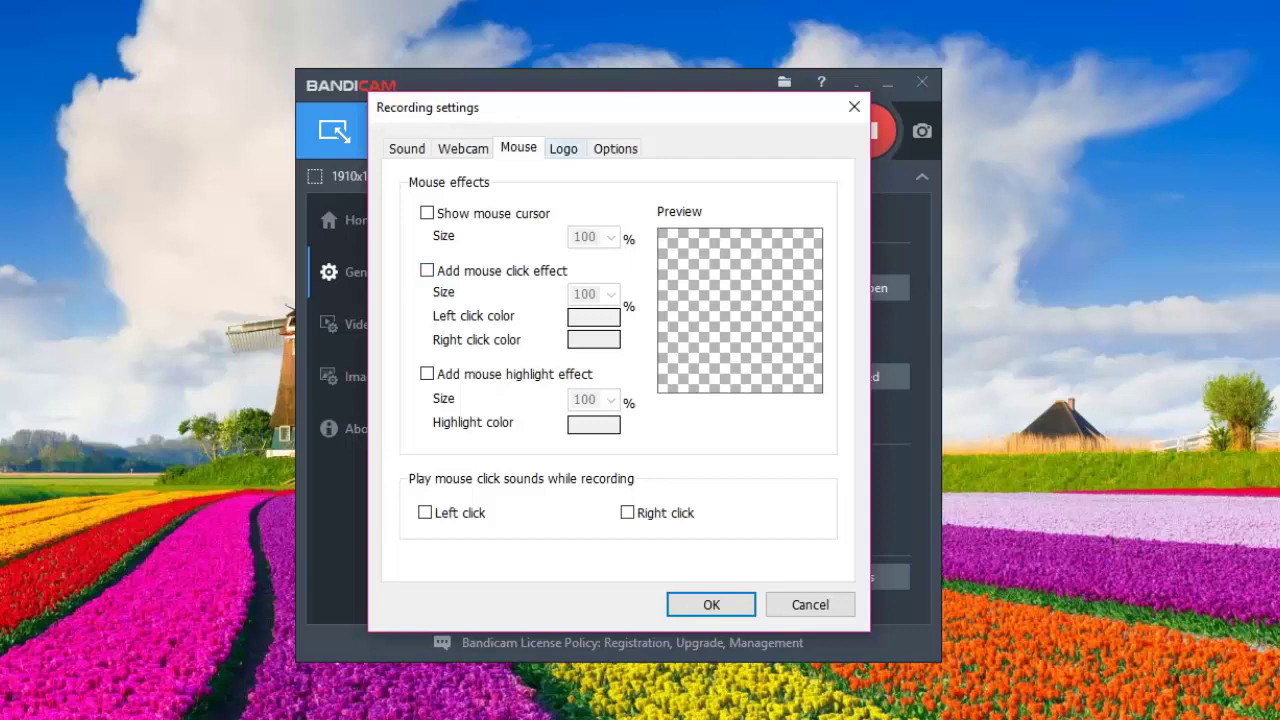
Review the Logo and Options tabs, then show the Sound tab's device settings.
click(563, 148)
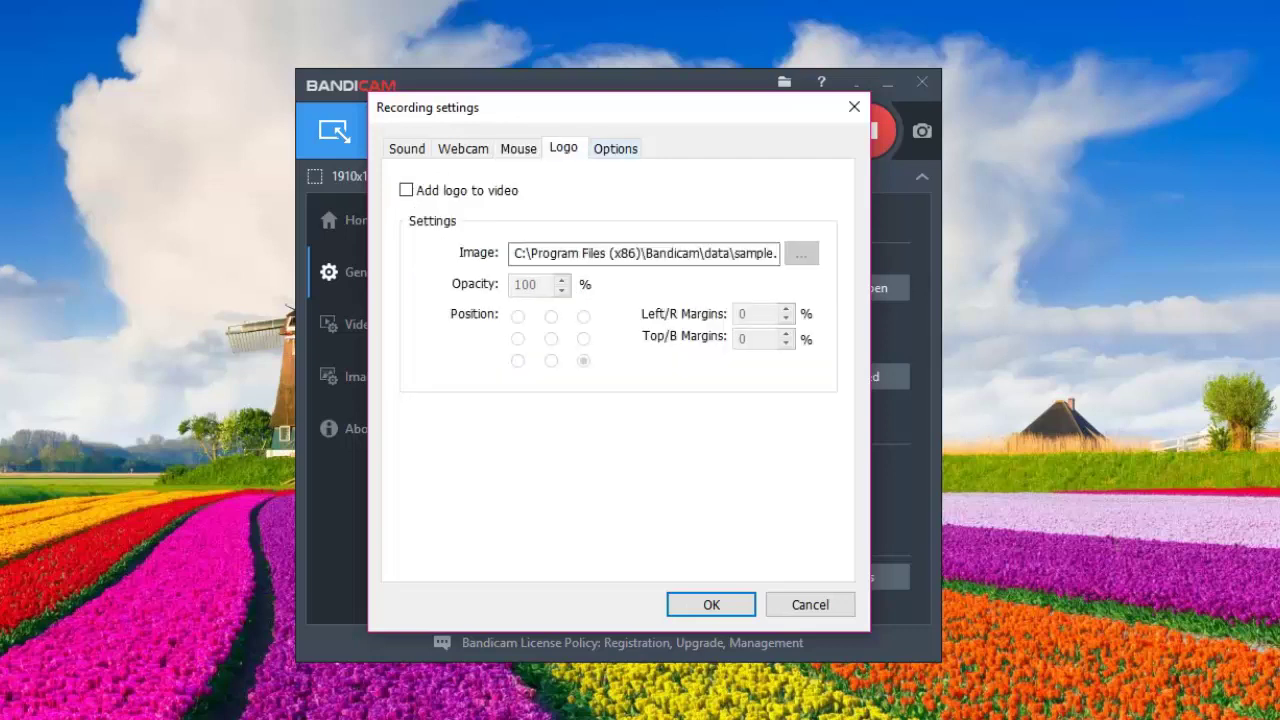
click(615, 148)
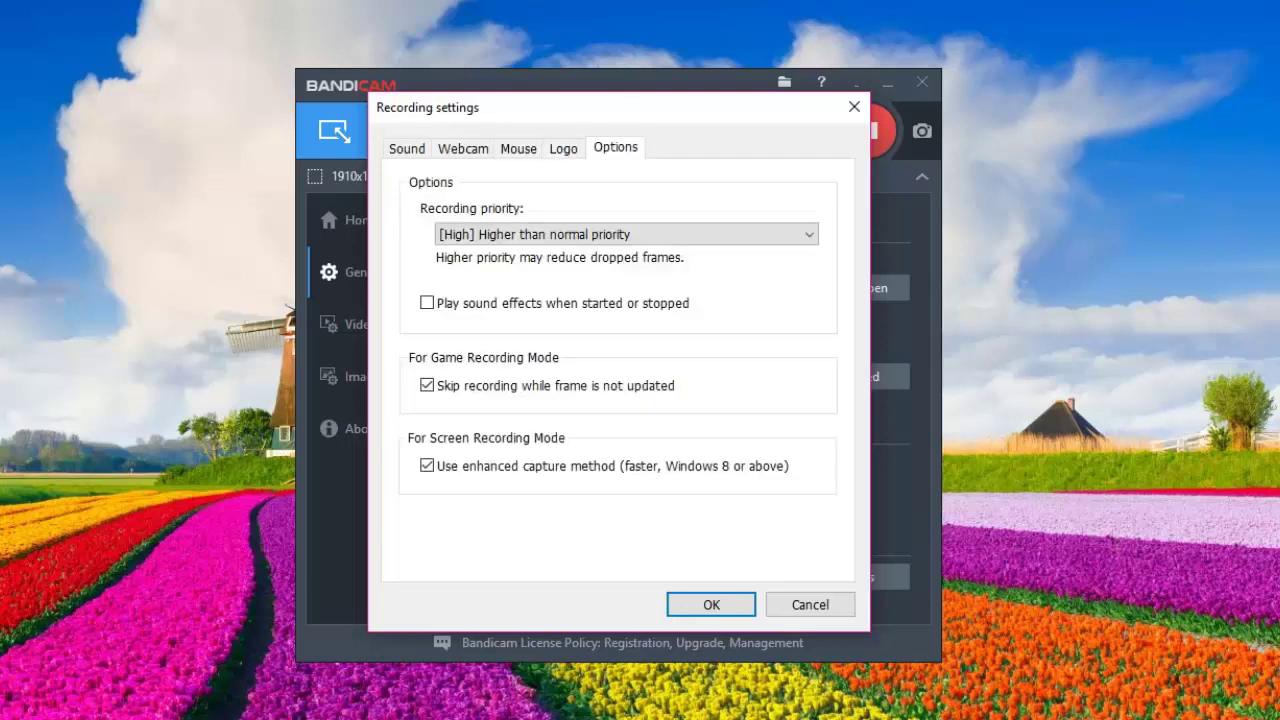
click(407, 148)
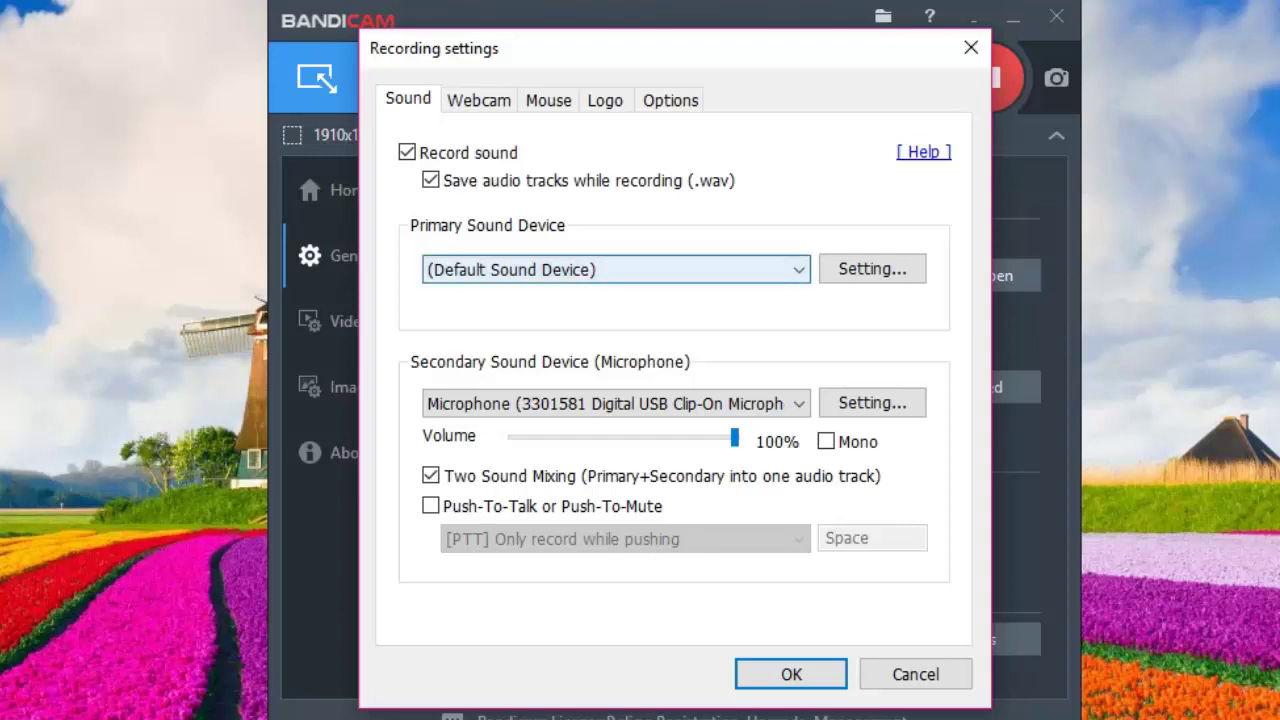
Keep (Default Sound Device) as primary and list the secondary sound device choices.
click(615, 269)
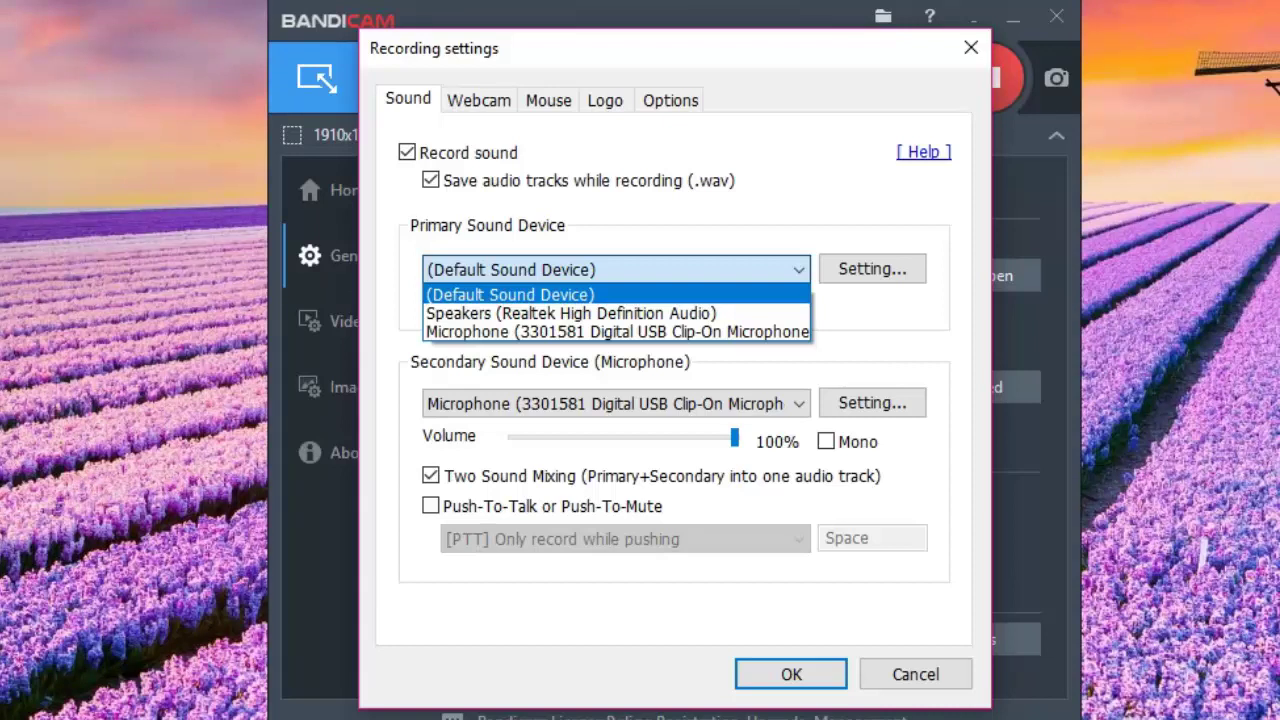
key(Escape)
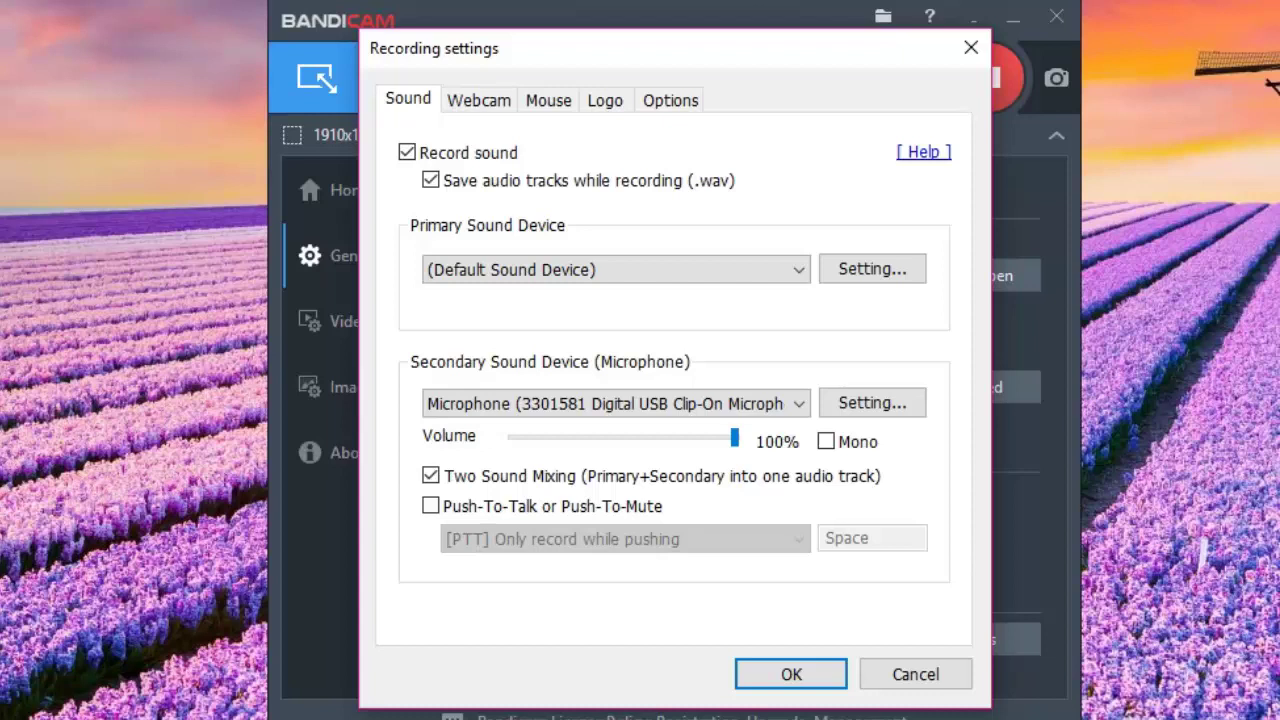
click(615, 403)
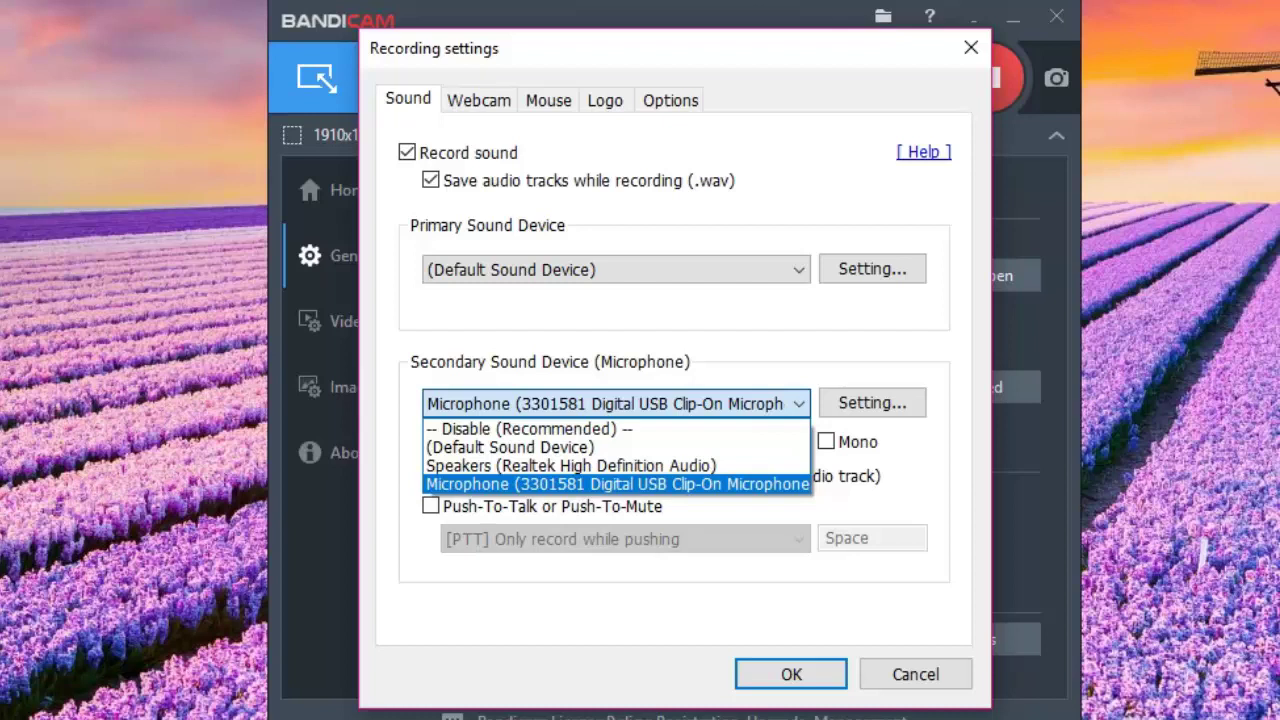
Choose the Digital USB Clip-On Microphone as the secondary sound device.
key(Up)
key(Up)
key(Up)
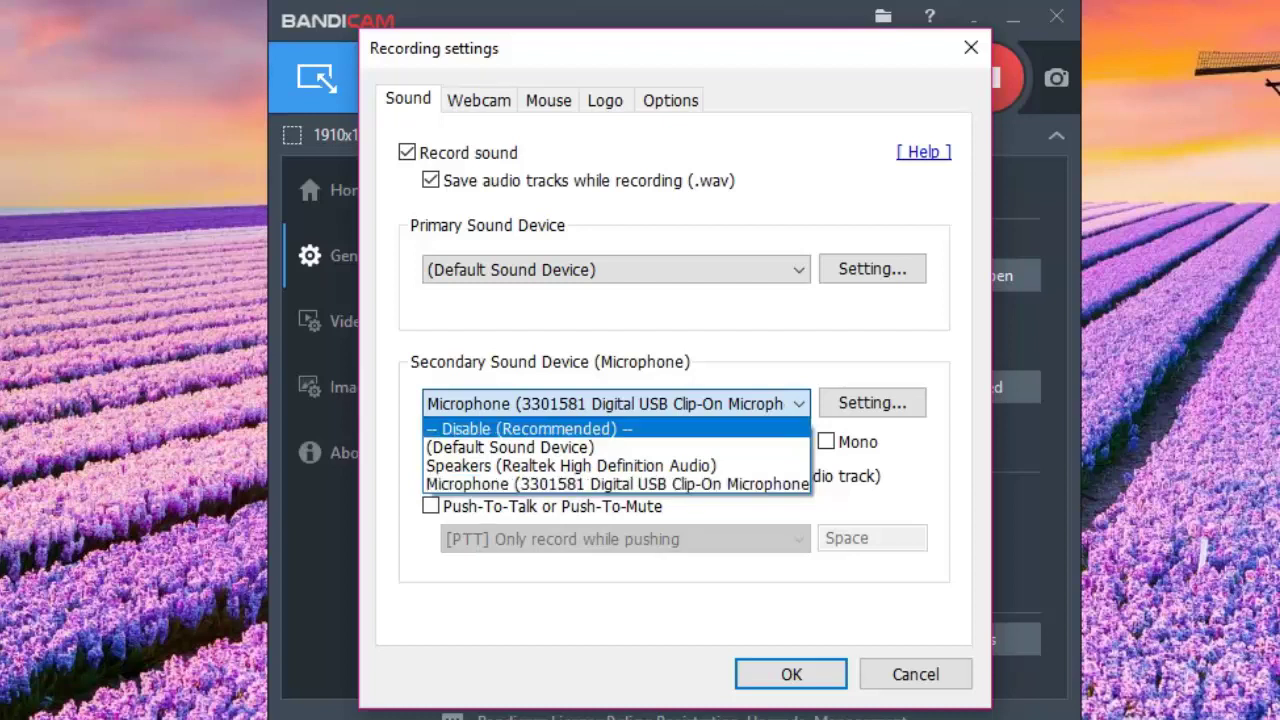
key(Down)
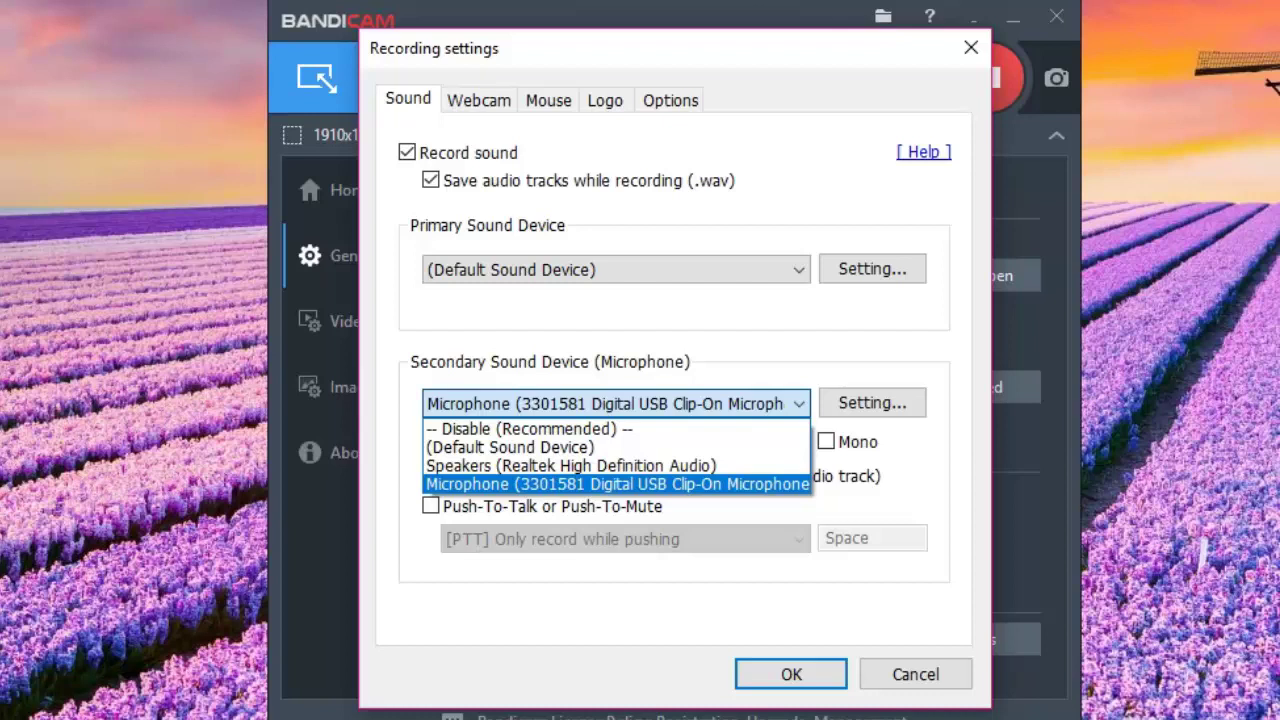
key(Return)
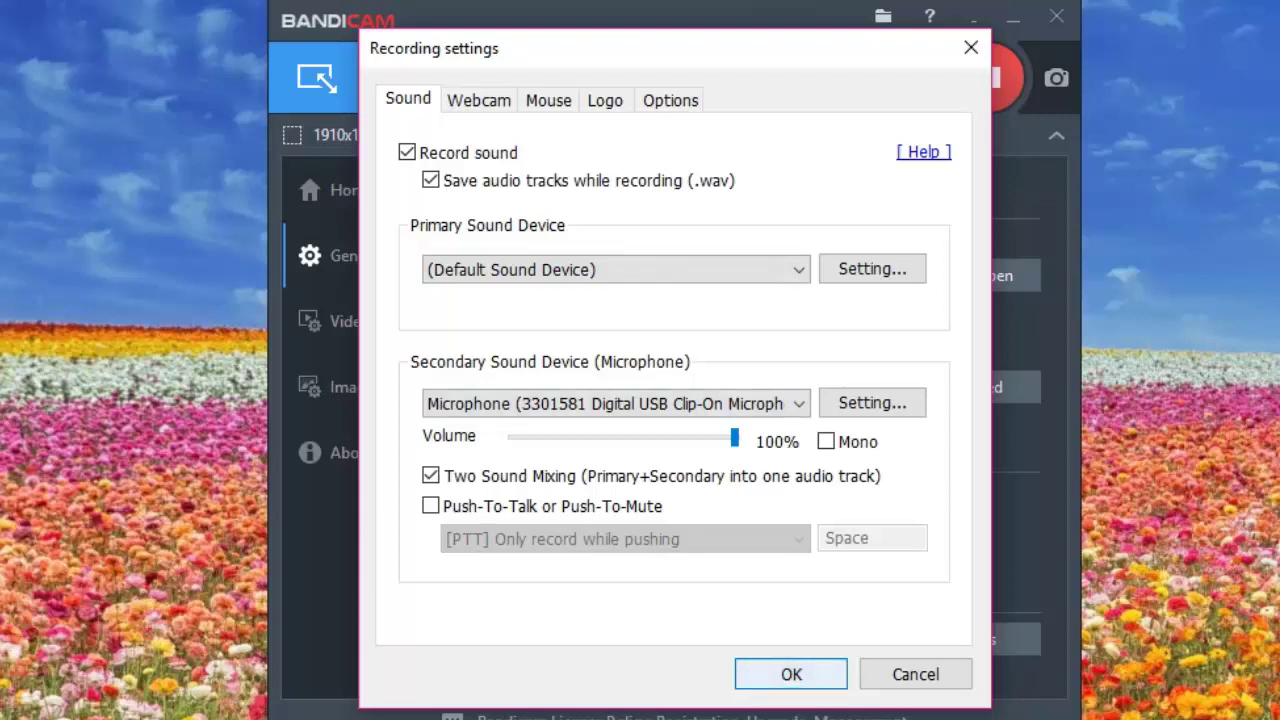
Close Recording settings and confirm Advanced options with OK.
key(Return)
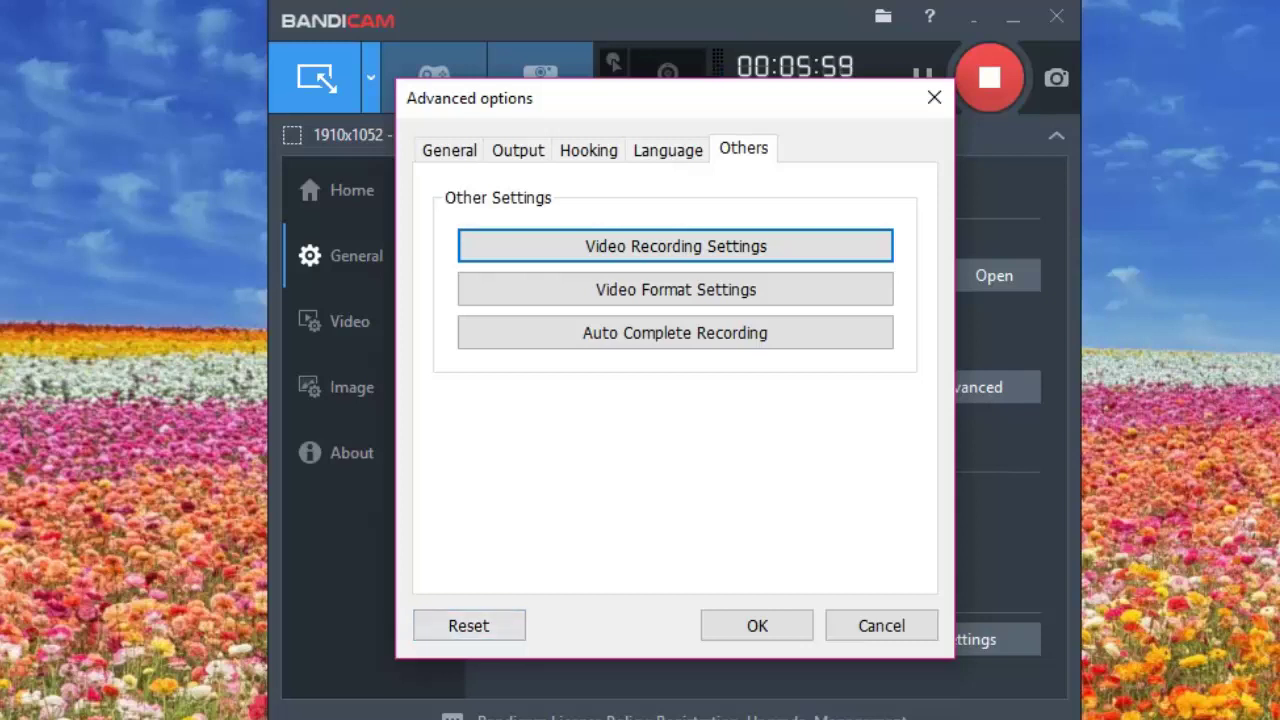
click(757, 625)
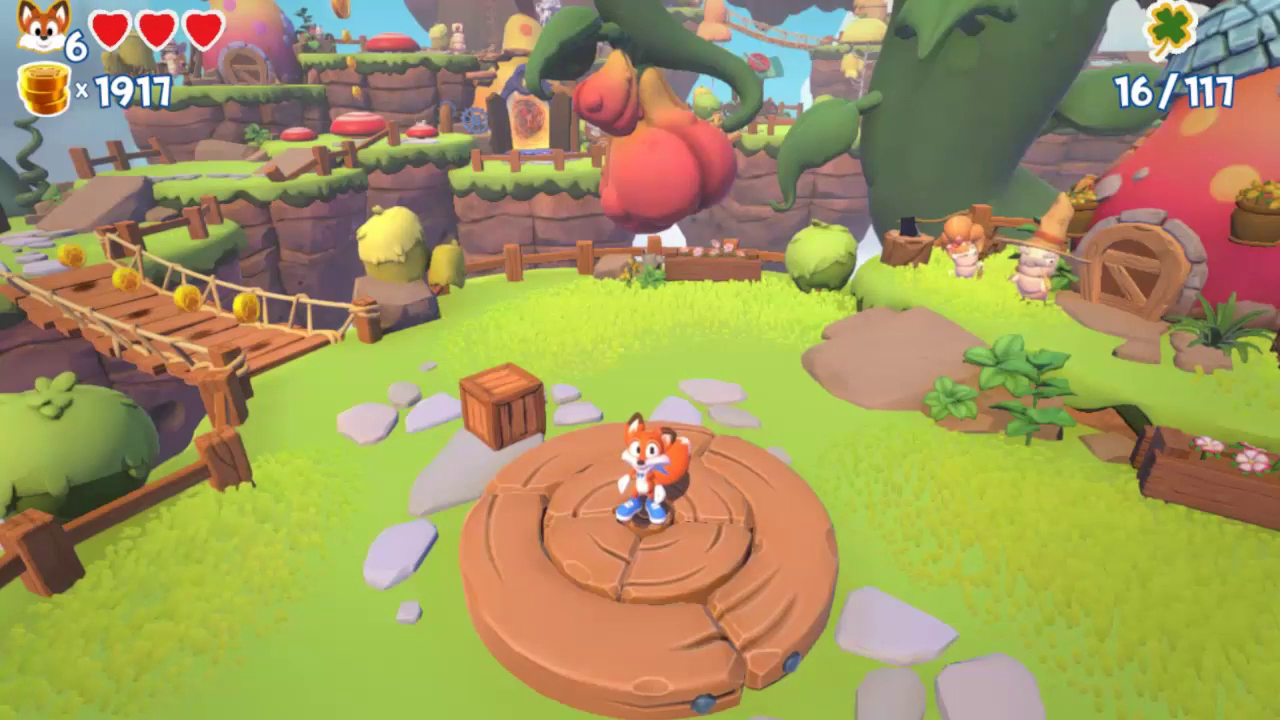
Pause the game, open its Settings menu, and lower the effects volume one notch.
key(Escape)
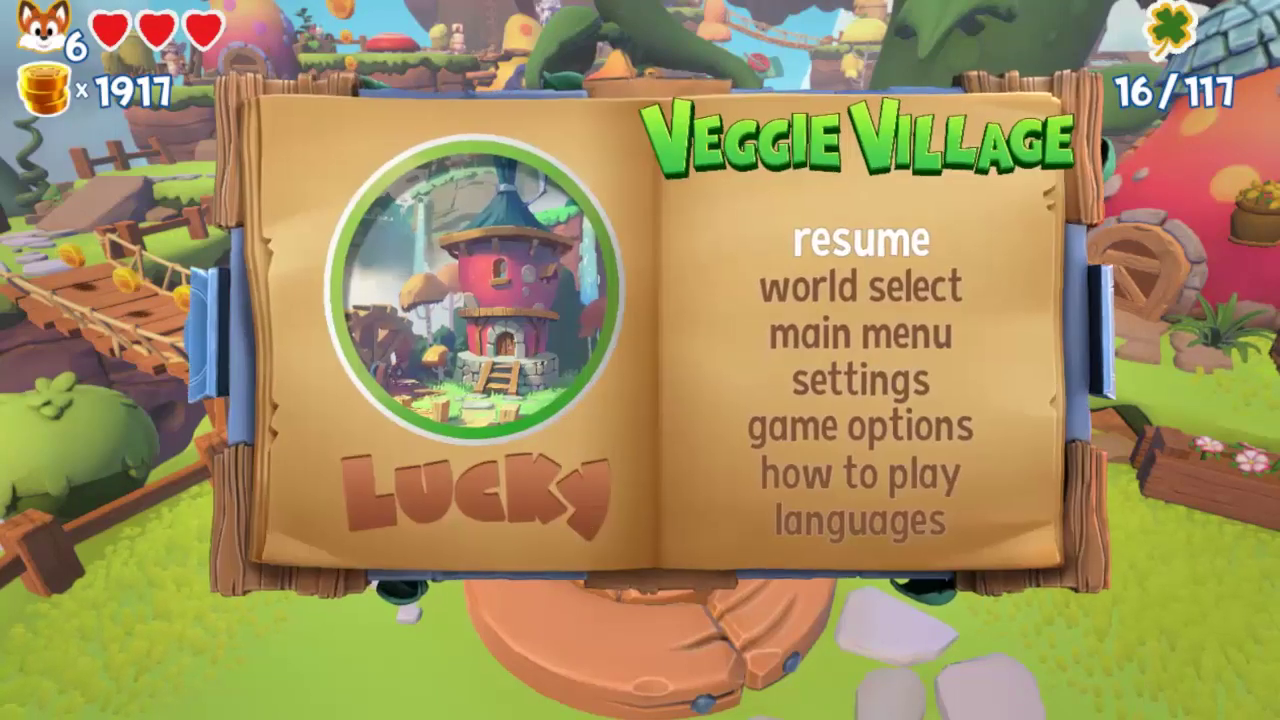
key(Down)
key(Down)
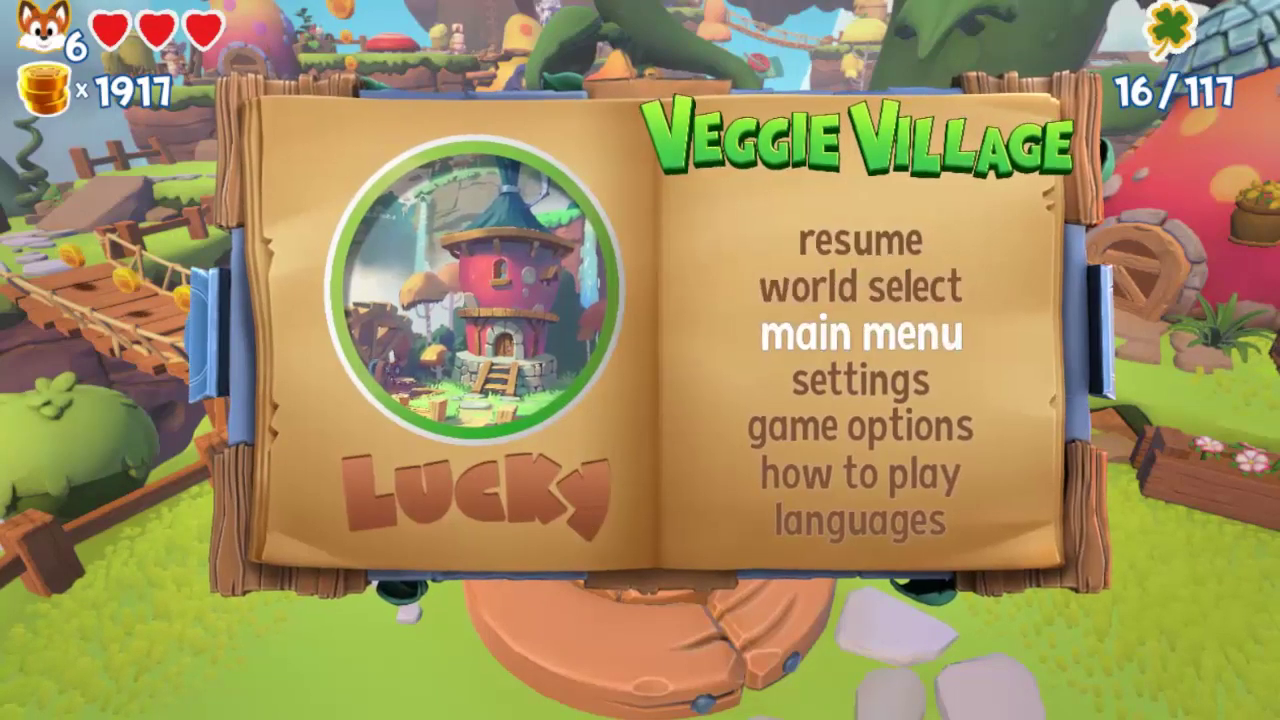
key(Down)
key(Return)
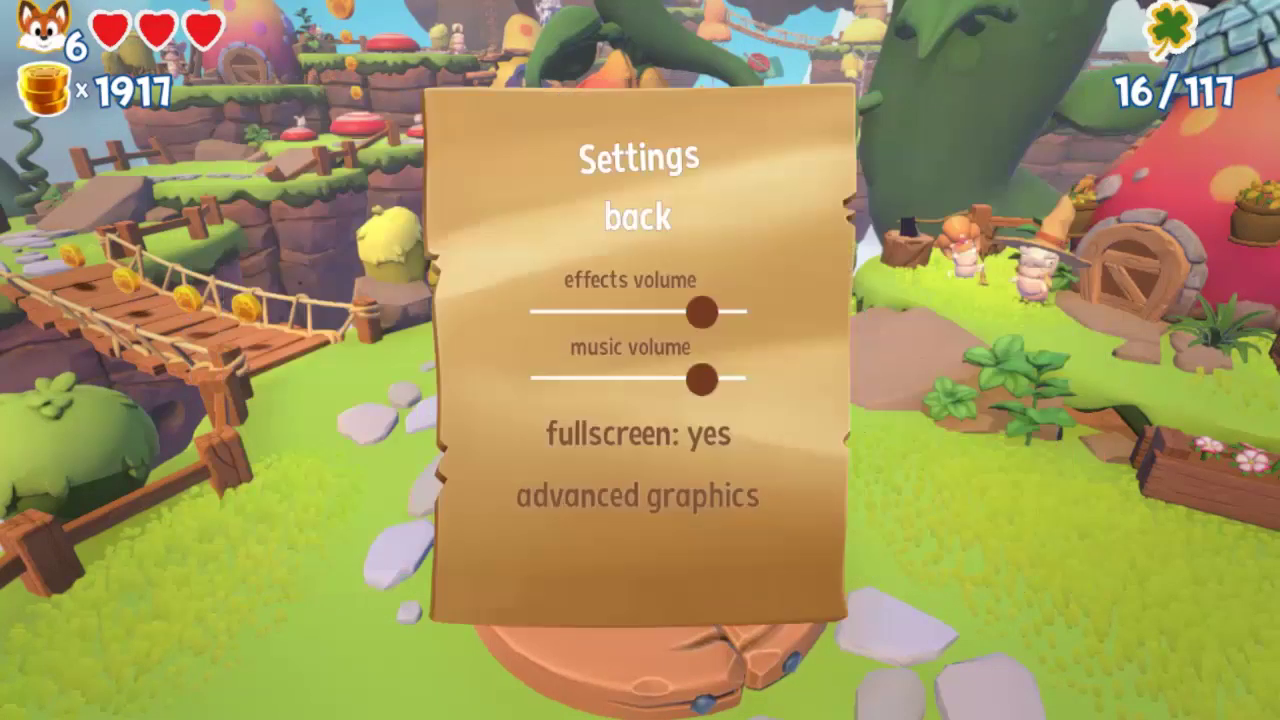
key(Down)
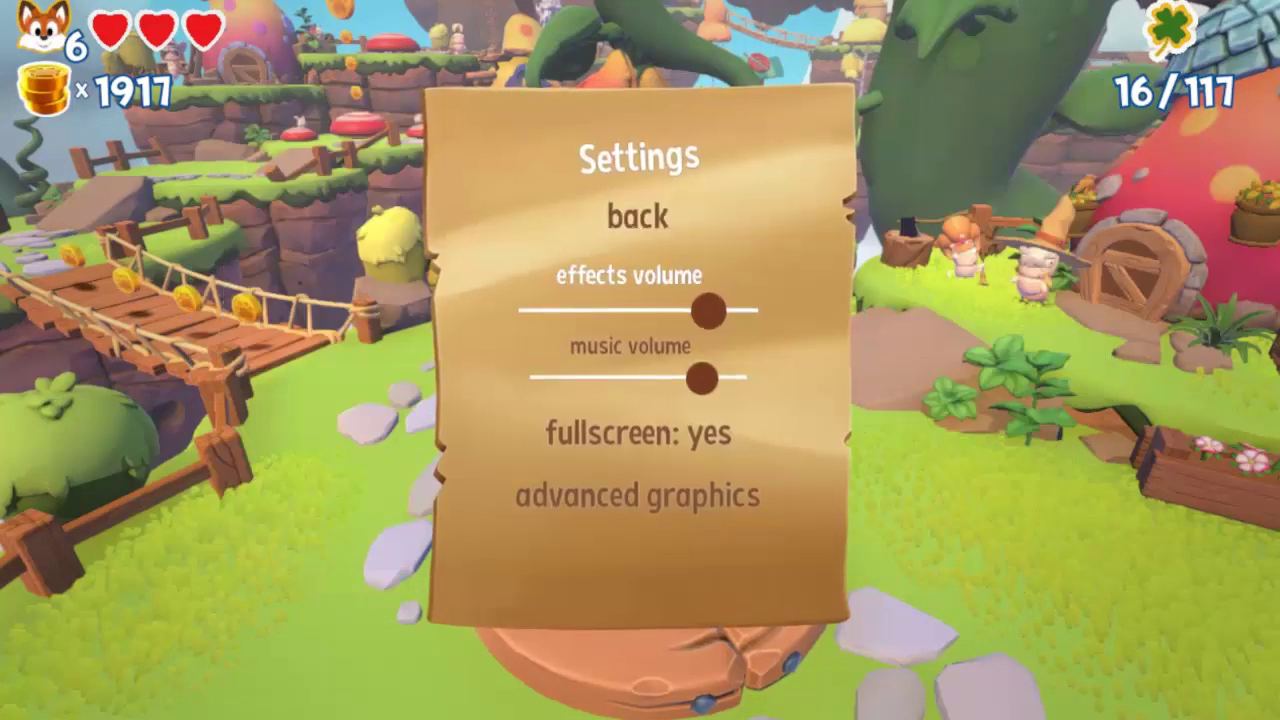
key(Left)
key(Left)
key(Left)
key(Left)
key(Left)
key(Left)
key(Left)
key(Left)
key(Left)
key(Left)
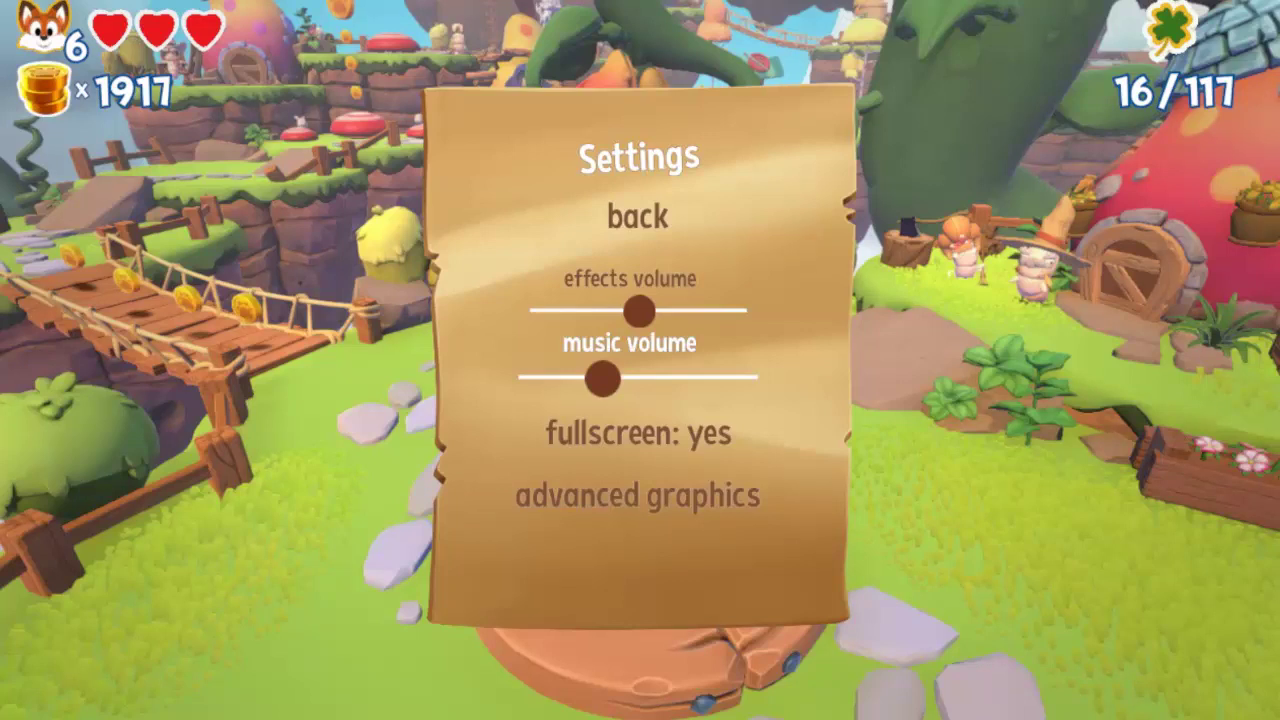
Lower effects volume another notch and adjust music volume to just under half.
key(Up)
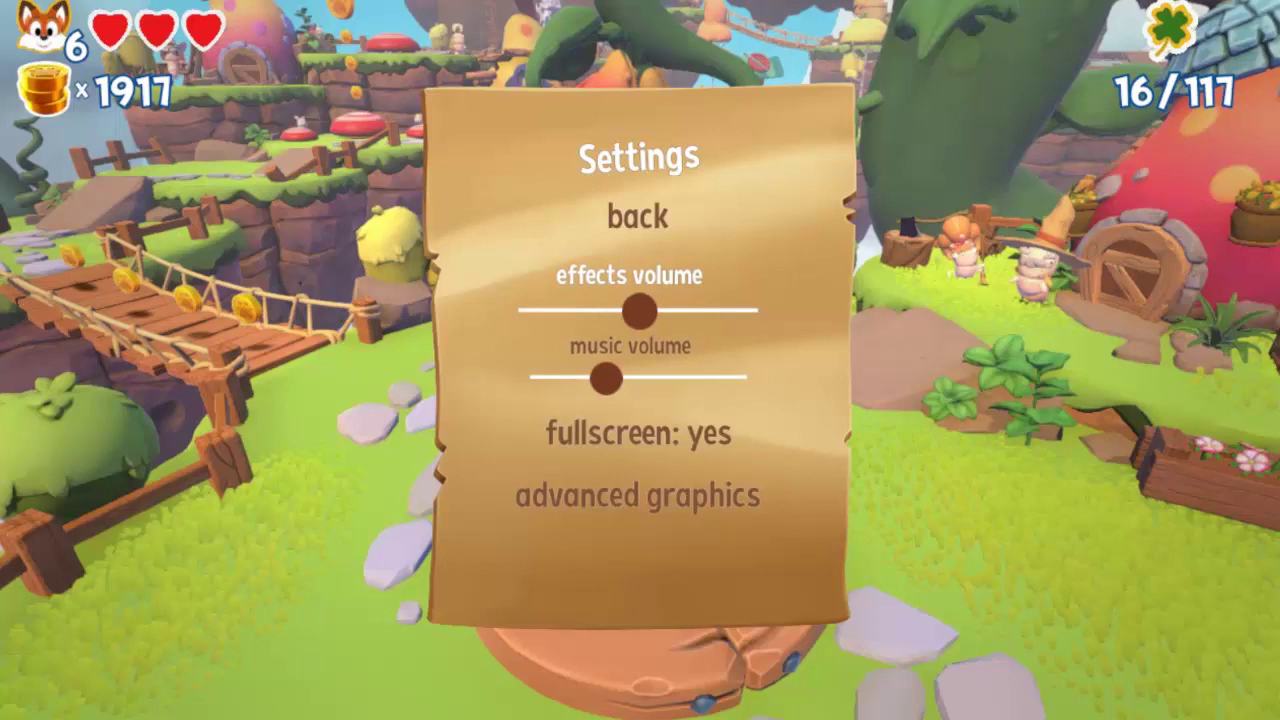
key(Left)
key(Left)
key(Left)
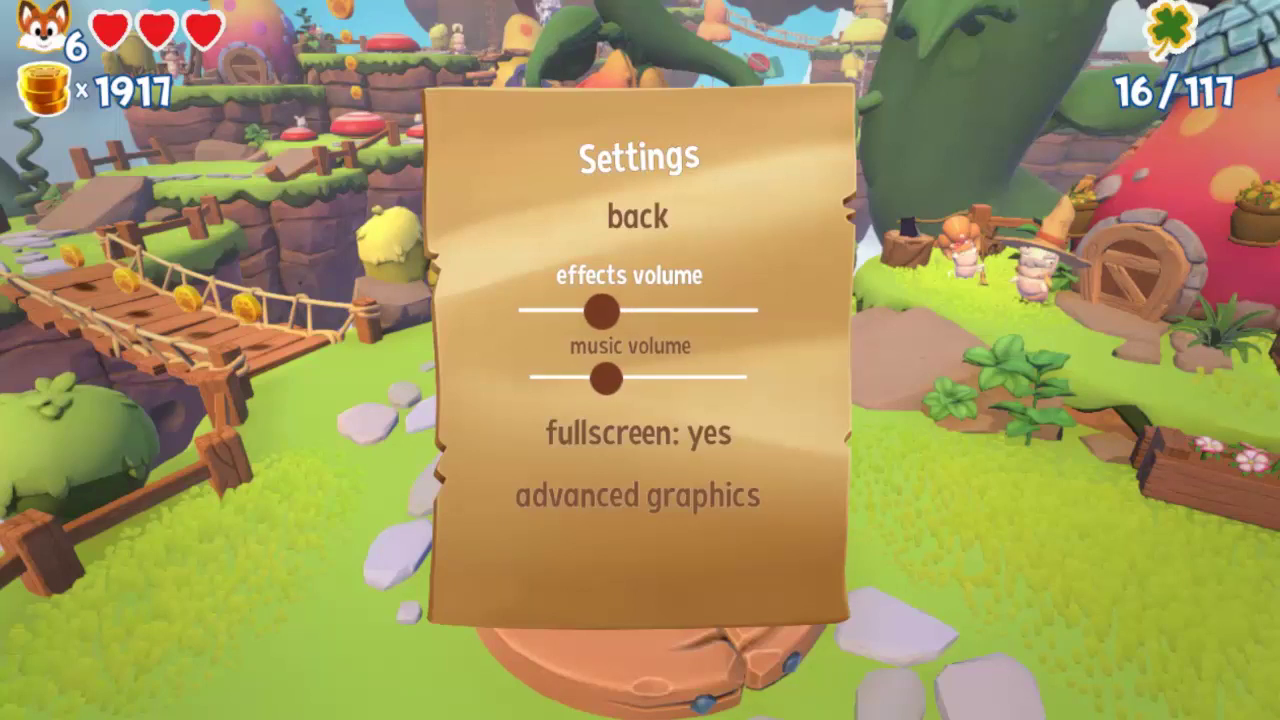
key(Down)
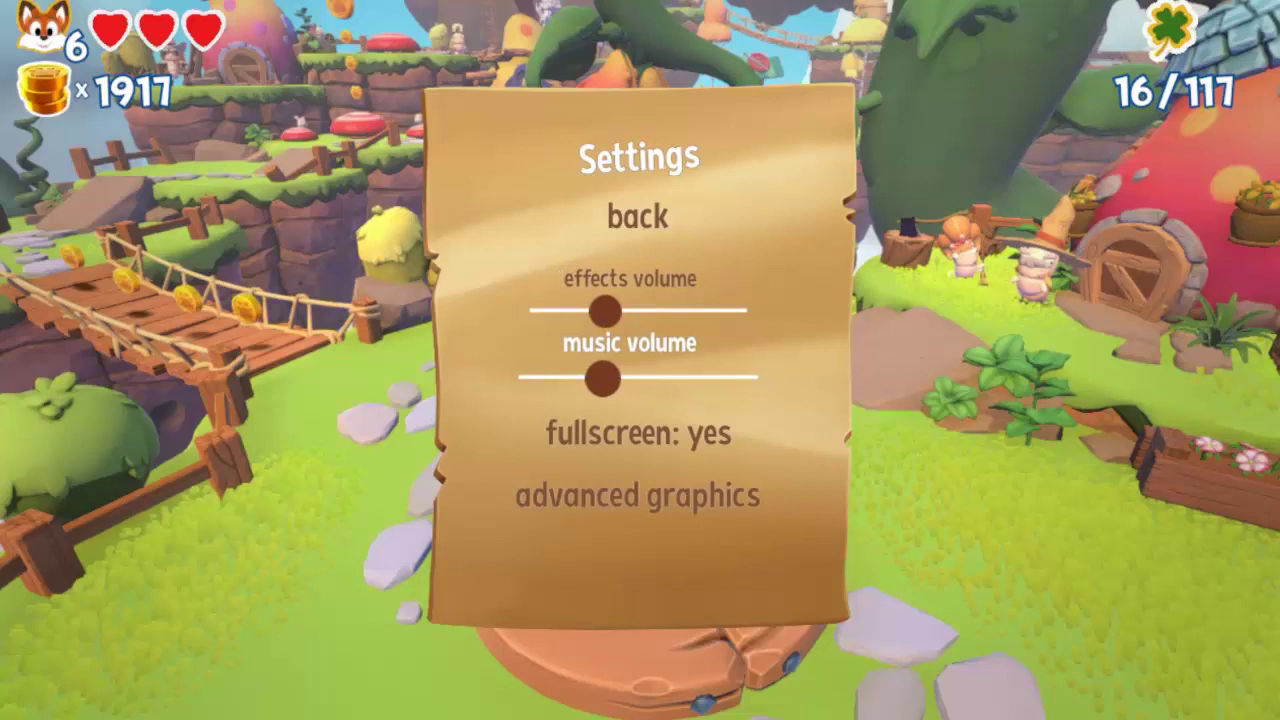
key(Right)
key(Right)
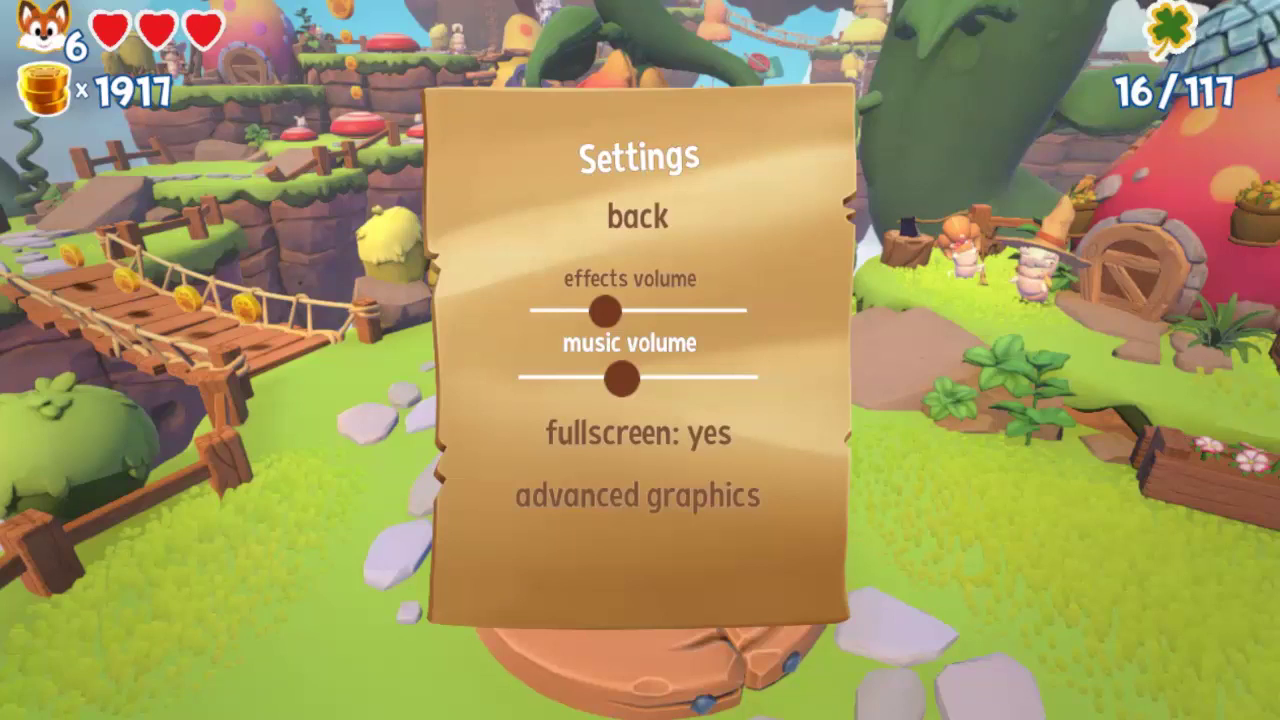
key(Left)
key(Left)
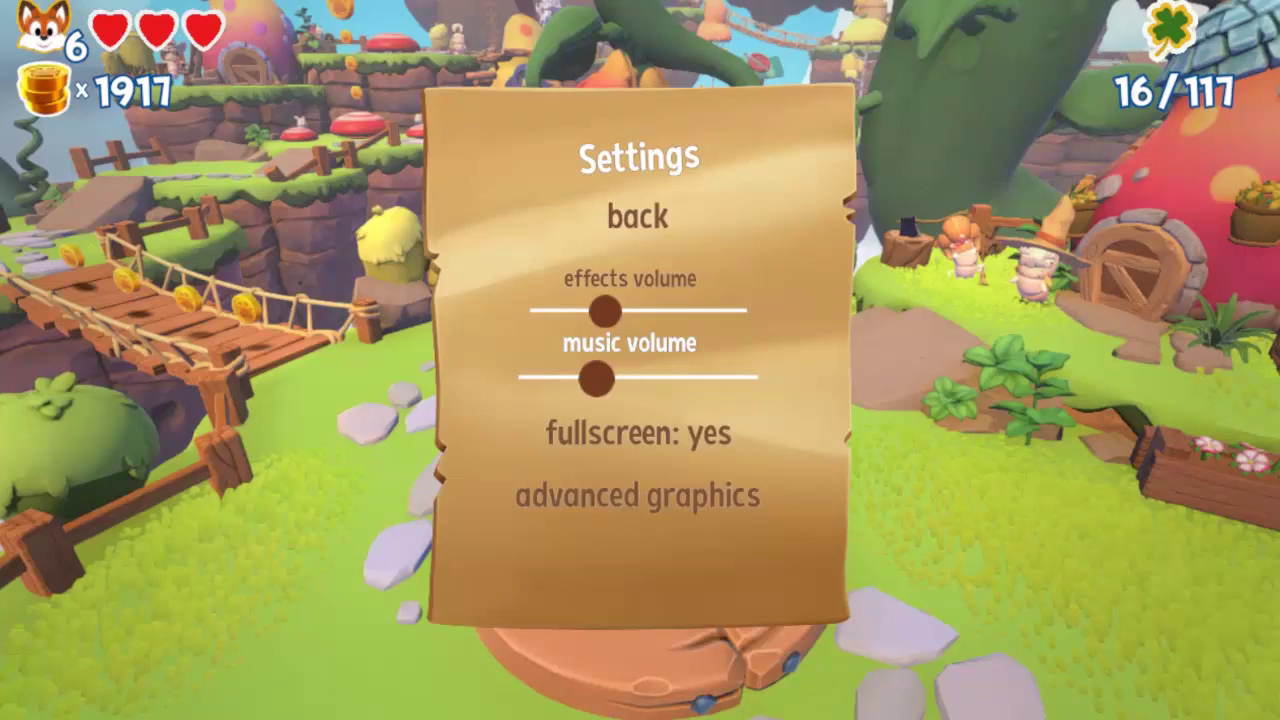
key(Right)
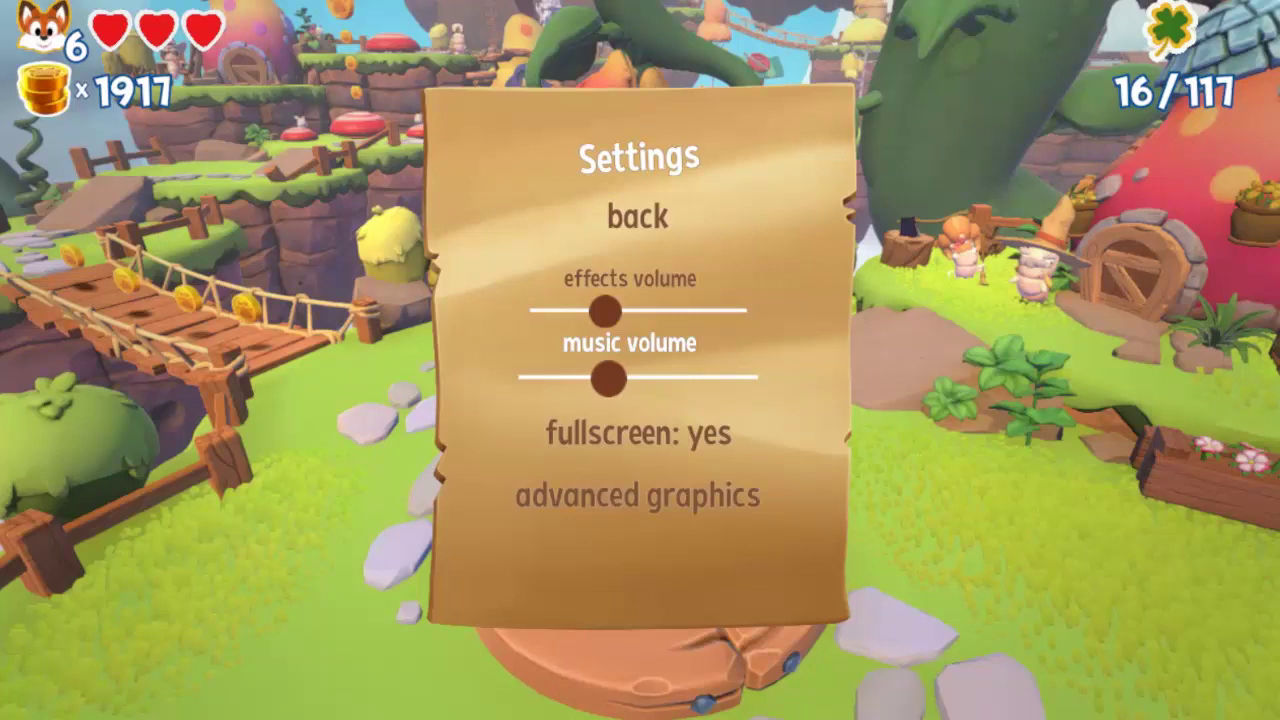